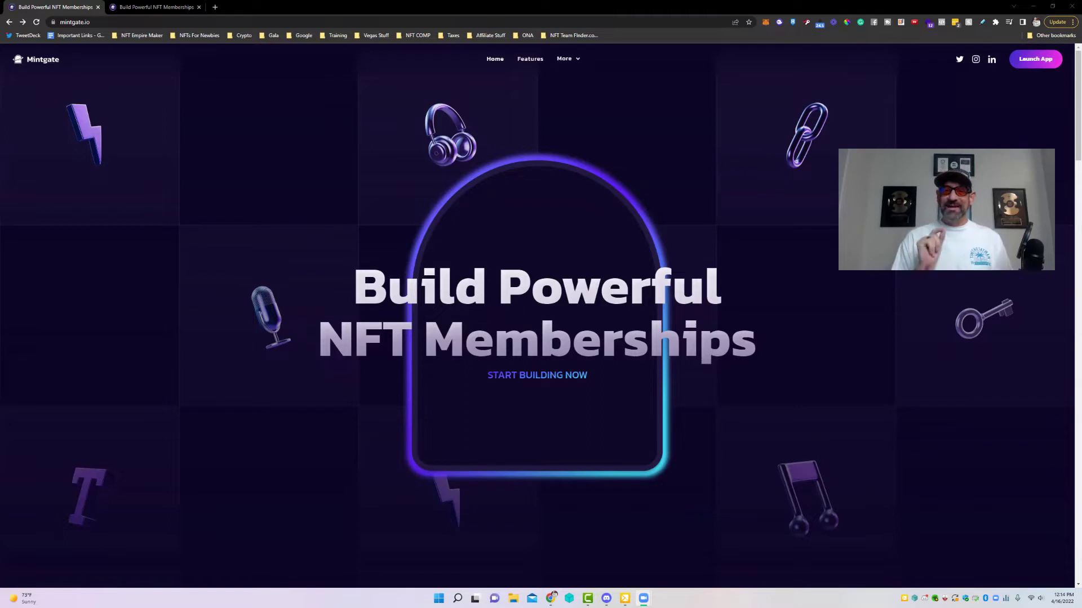
Browse down the mintgate.io home page.
key(ctrl+l)
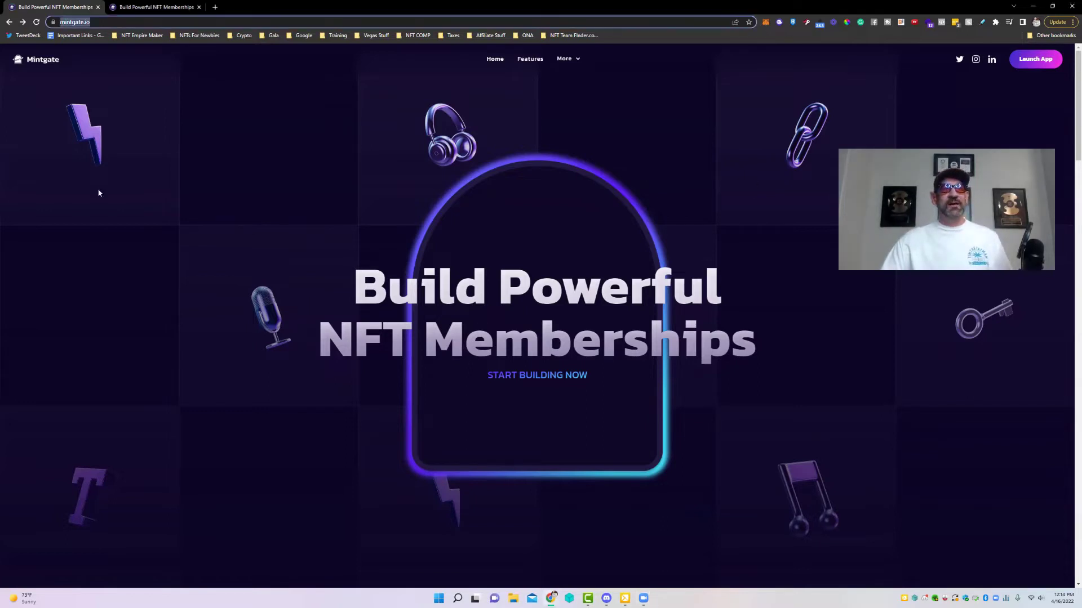
click(760, 421)
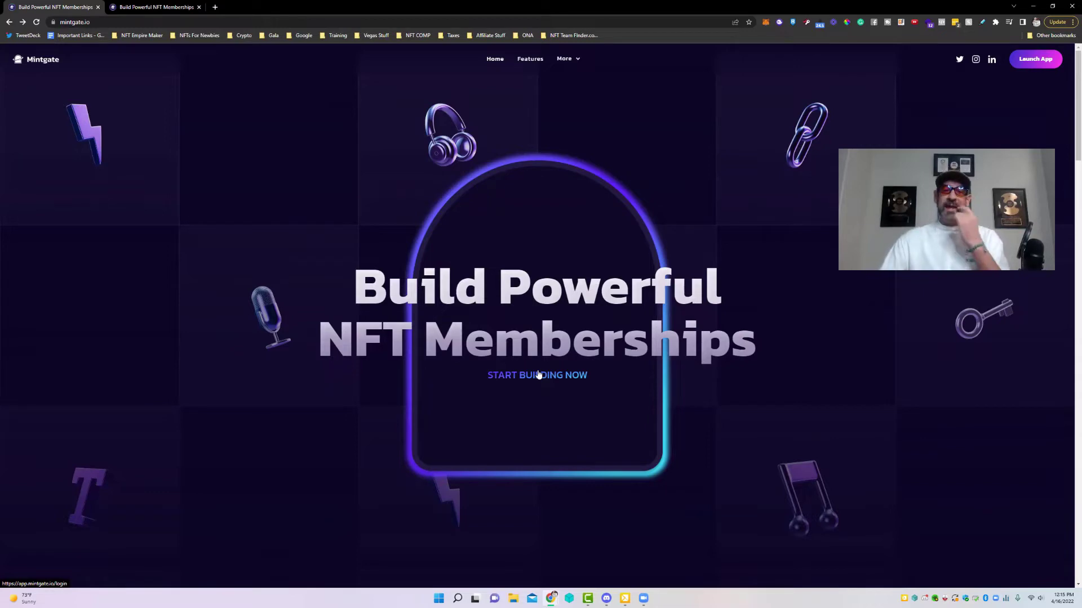
scroll(498, 353, down, 10)
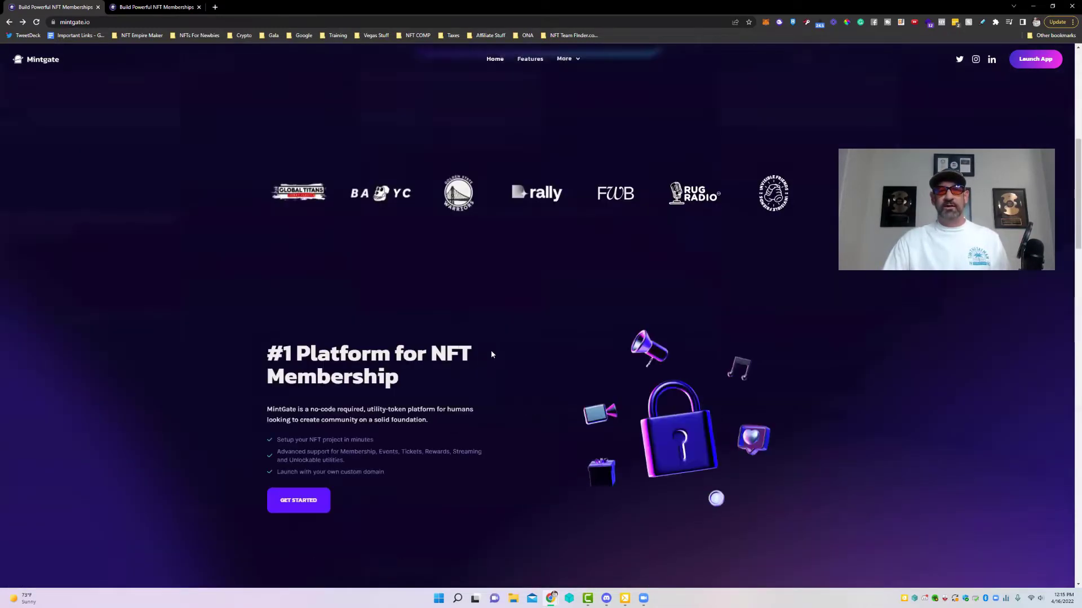
scroll(497, 353, up, 1)
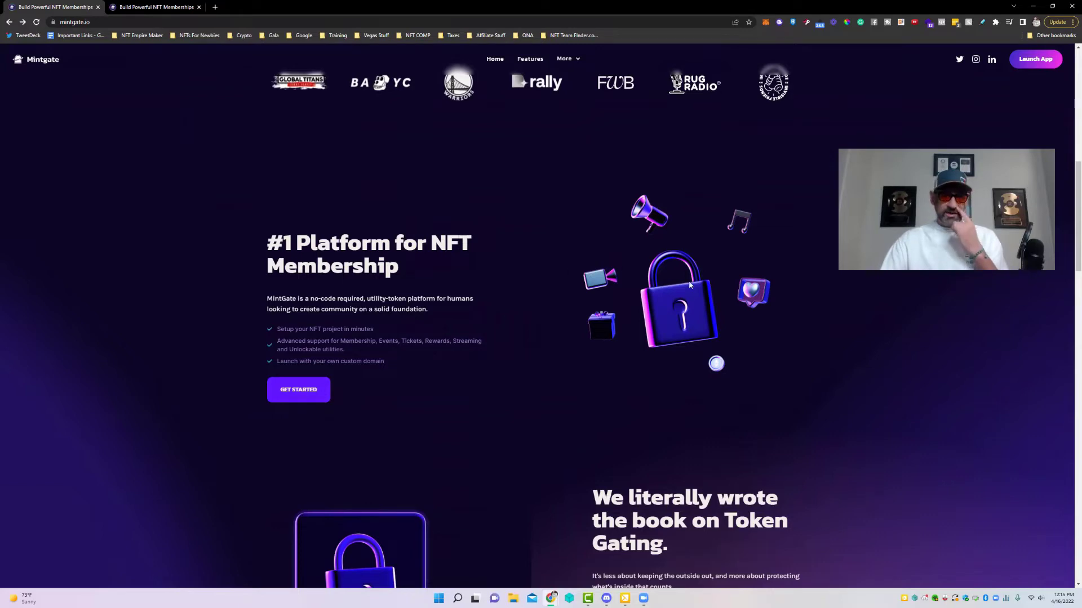
scroll(689, 286, down, 7)
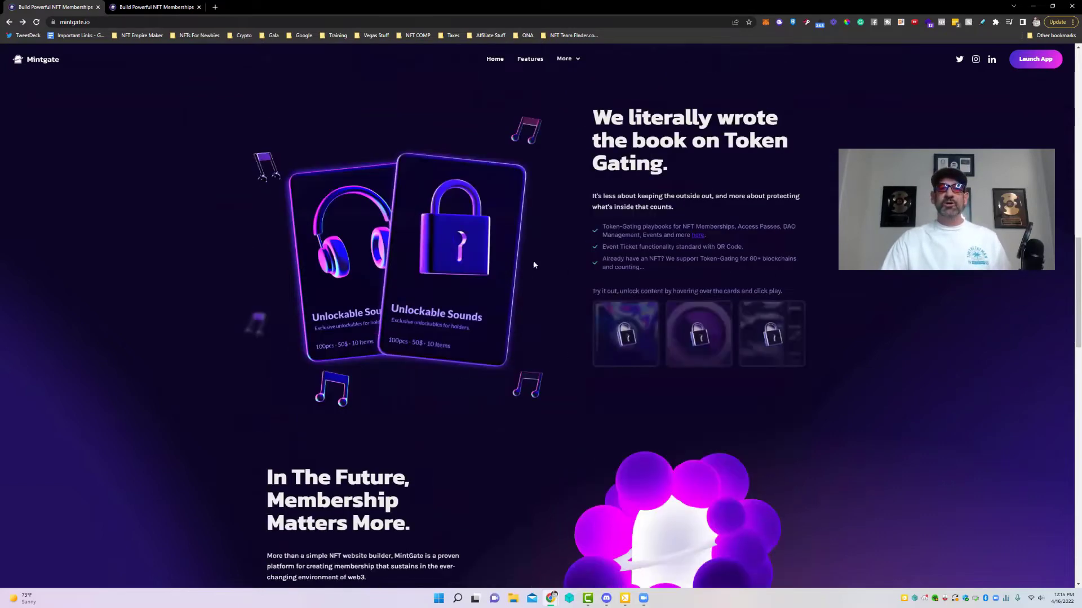
Play the unlockable video sample and keep scrolling down to the Features page.
click(764, 316)
scroll(764, 314, down, 4)
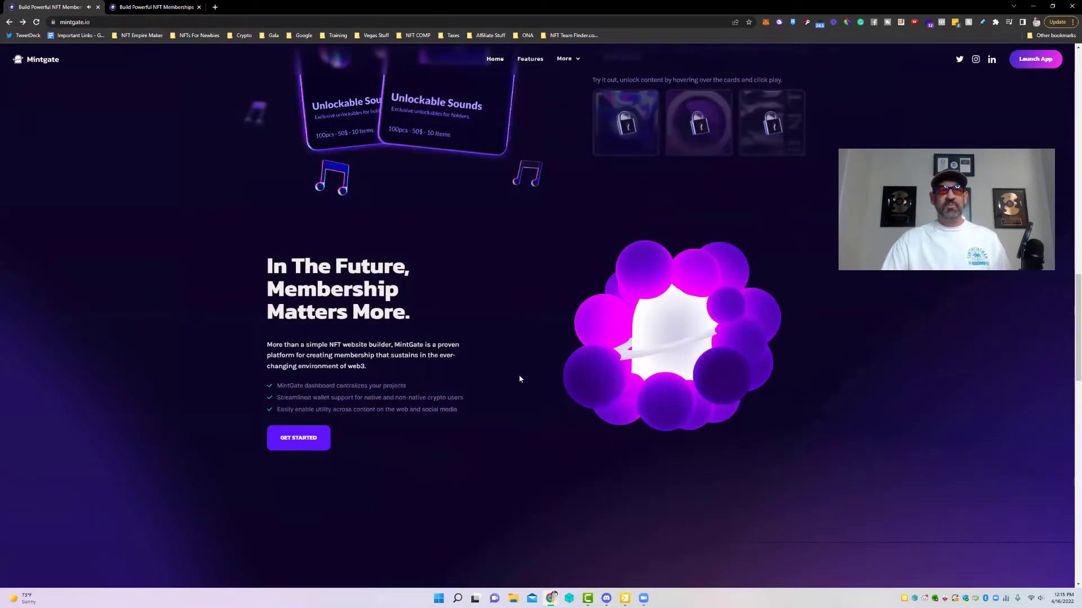
scroll(394, 309, down, 1)
scroll(327, 352, down, 10)
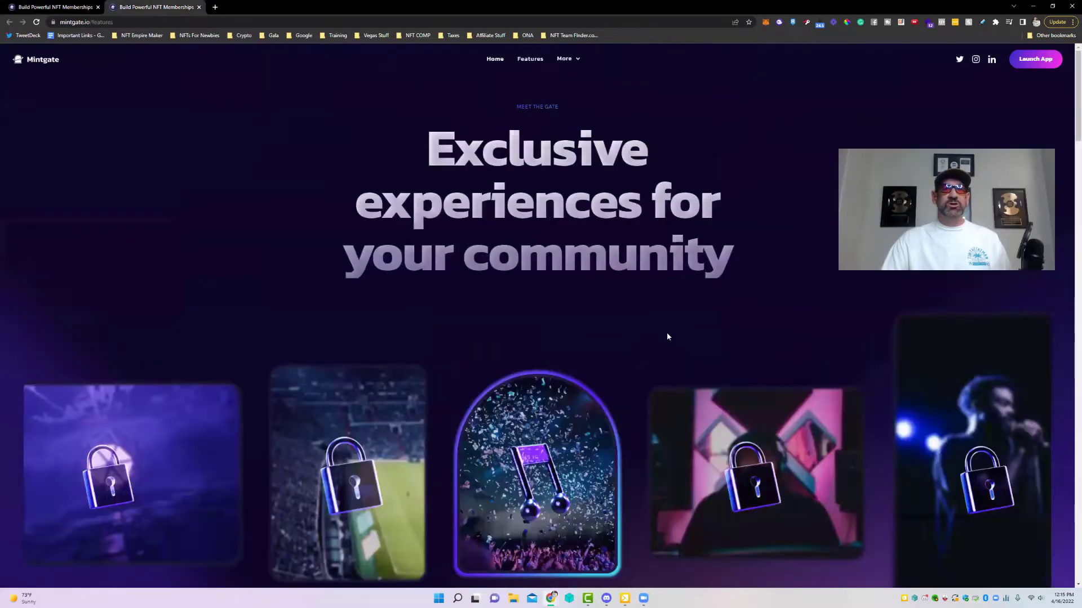
scroll(744, 295, down, 5)
scroll(726, 283, down, 5)
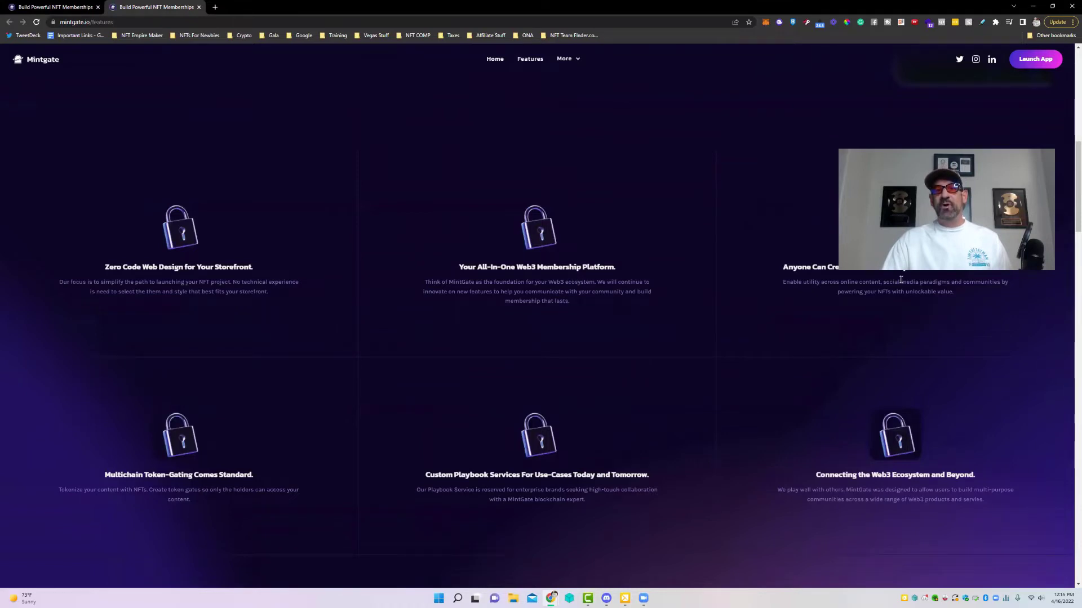
scroll(702, 353, down, 9)
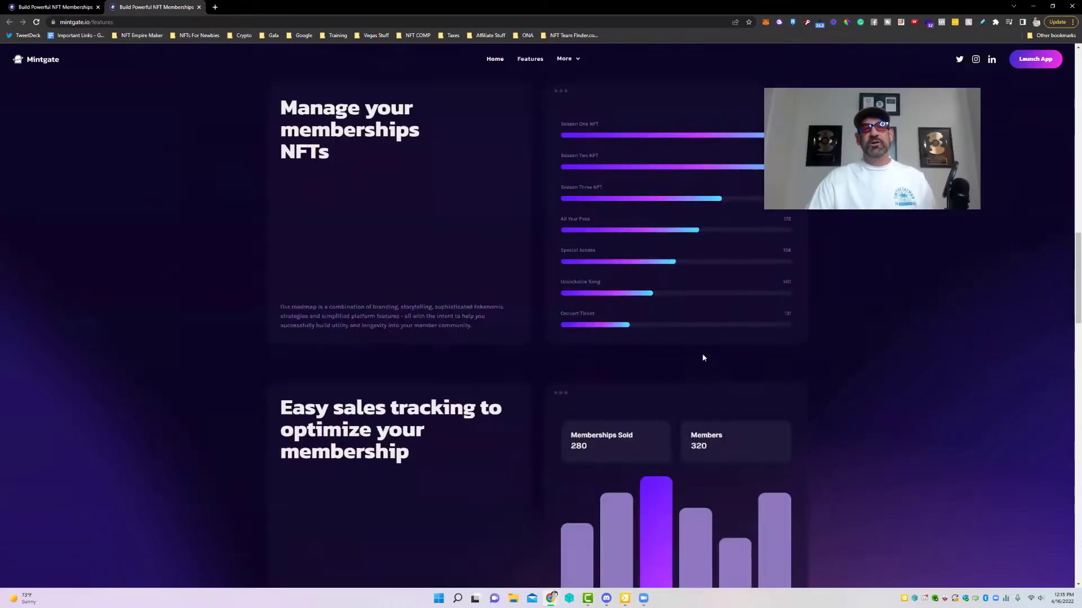
scroll(415, 216, up, 2)
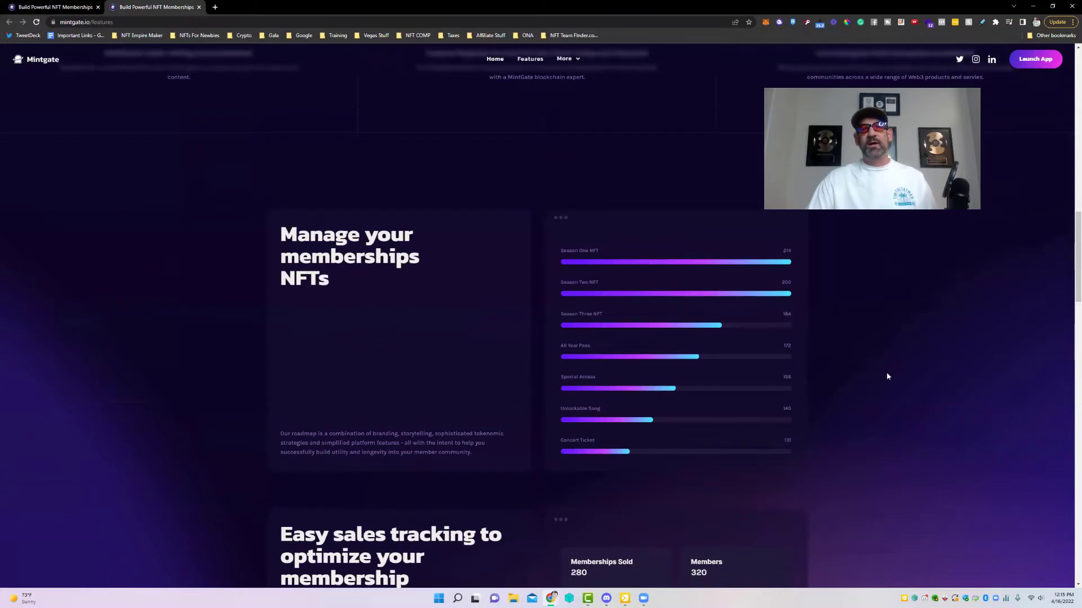
scroll(887, 376, down, 10)
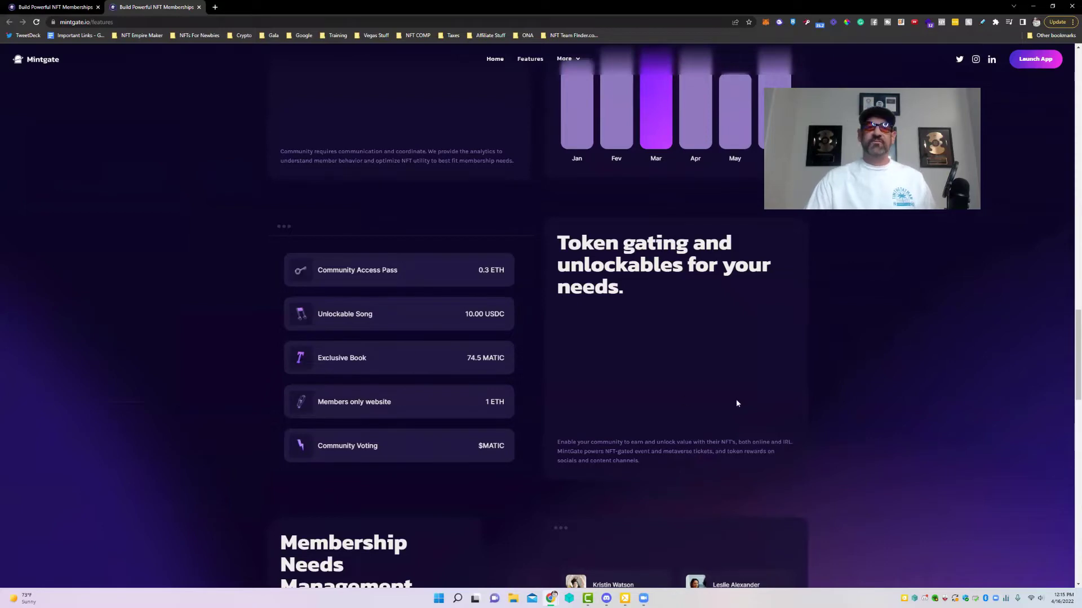
scroll(737, 404, down, 5)
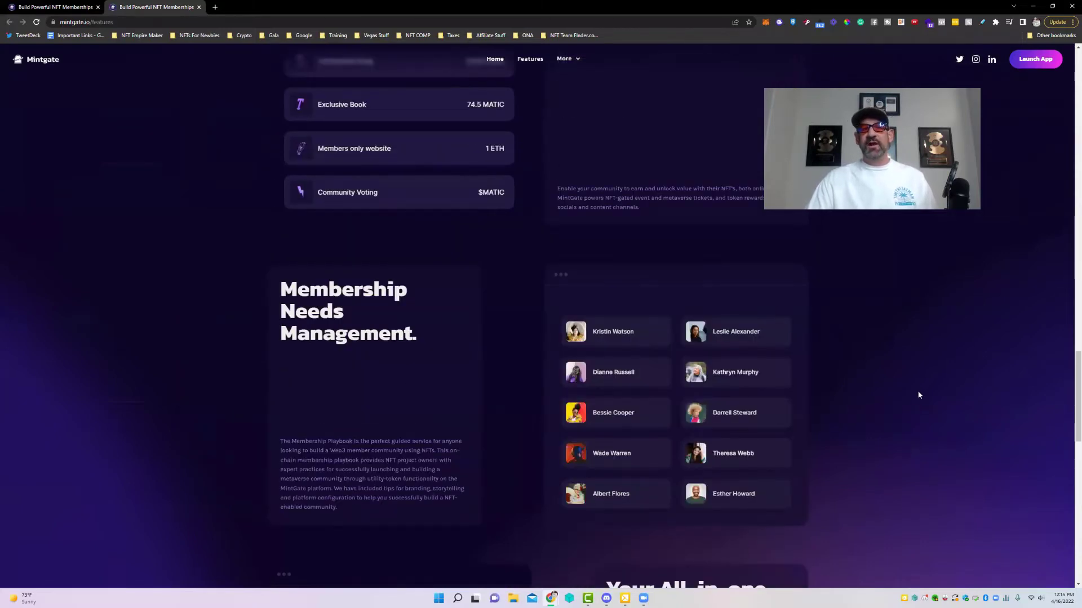
scroll(918, 395, down, 5)
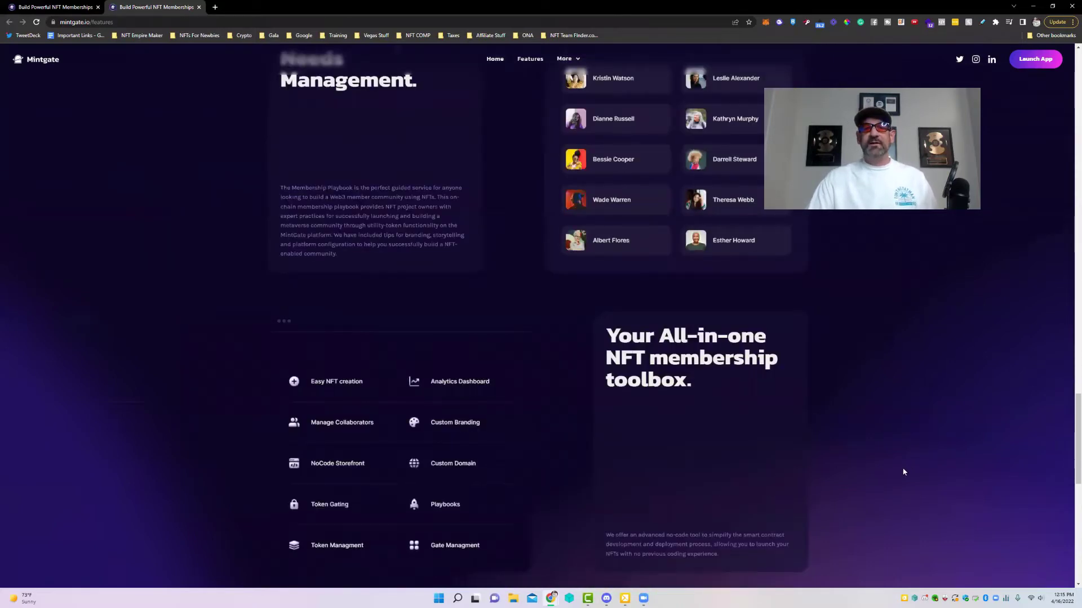
scroll(903, 472, down, 2)
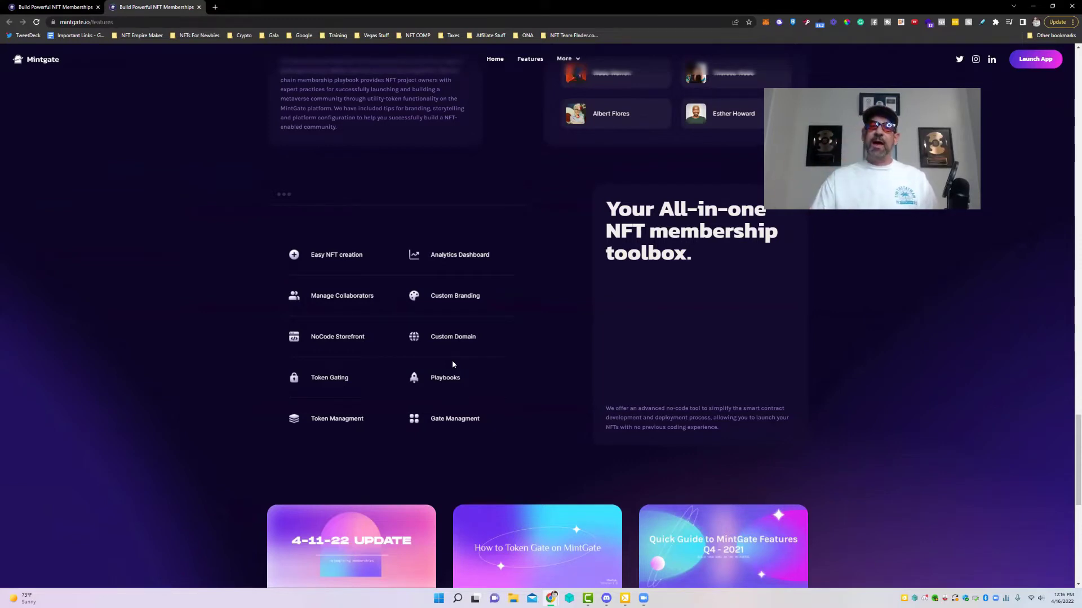
scroll(507, 334, down, 1)
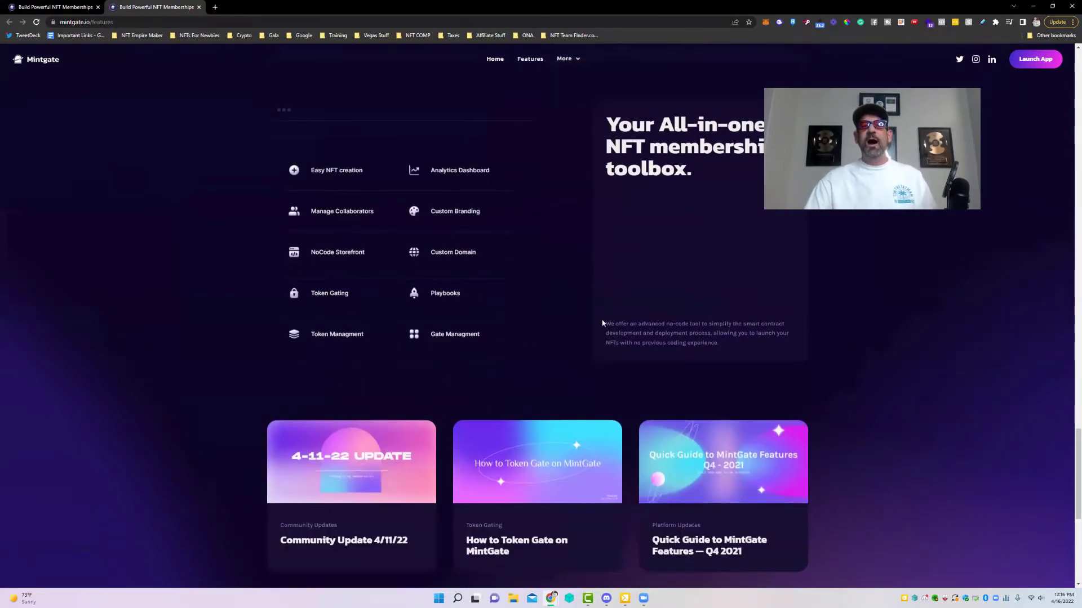
scroll(528, 303, down, 2)
scroll(663, 353, up, 2)
scroll(606, 240, up, 6)
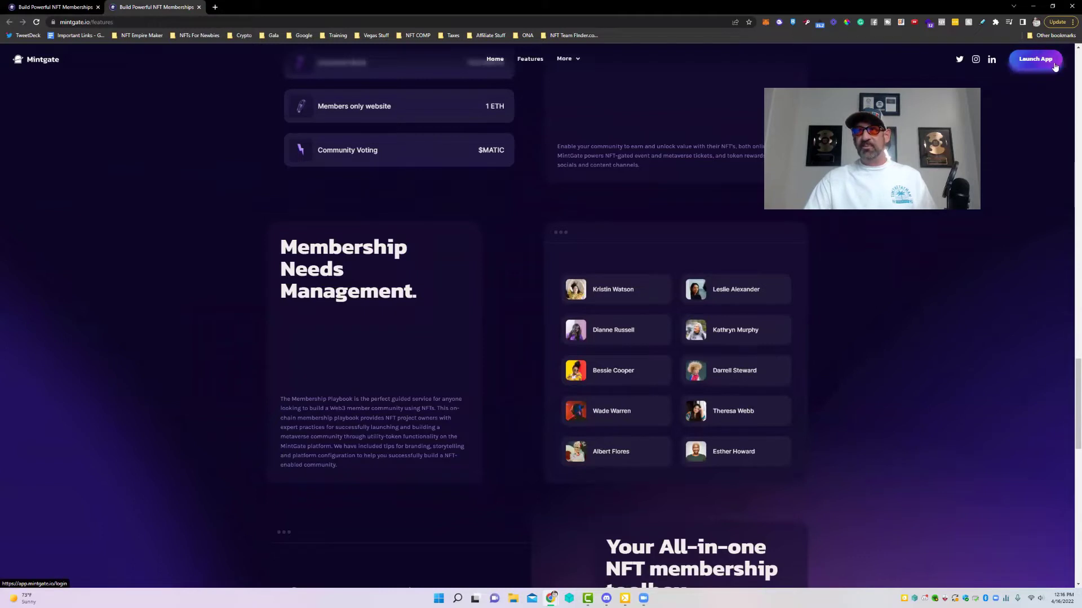
Launch the MintGate app and approve connecting the MetaMask wallet account.
click(1022, 65)
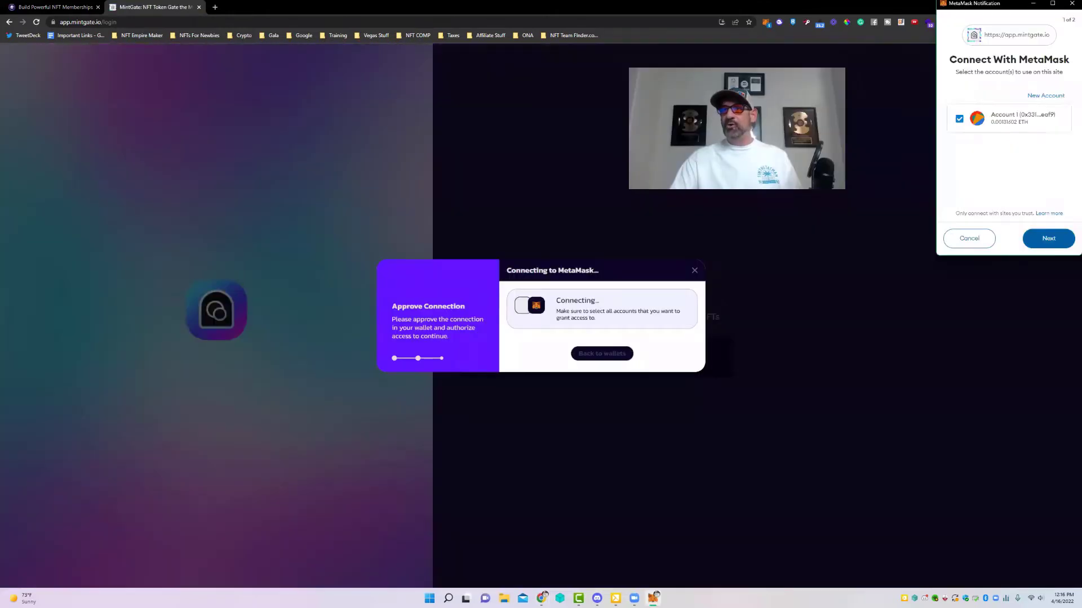
click(1048, 238)
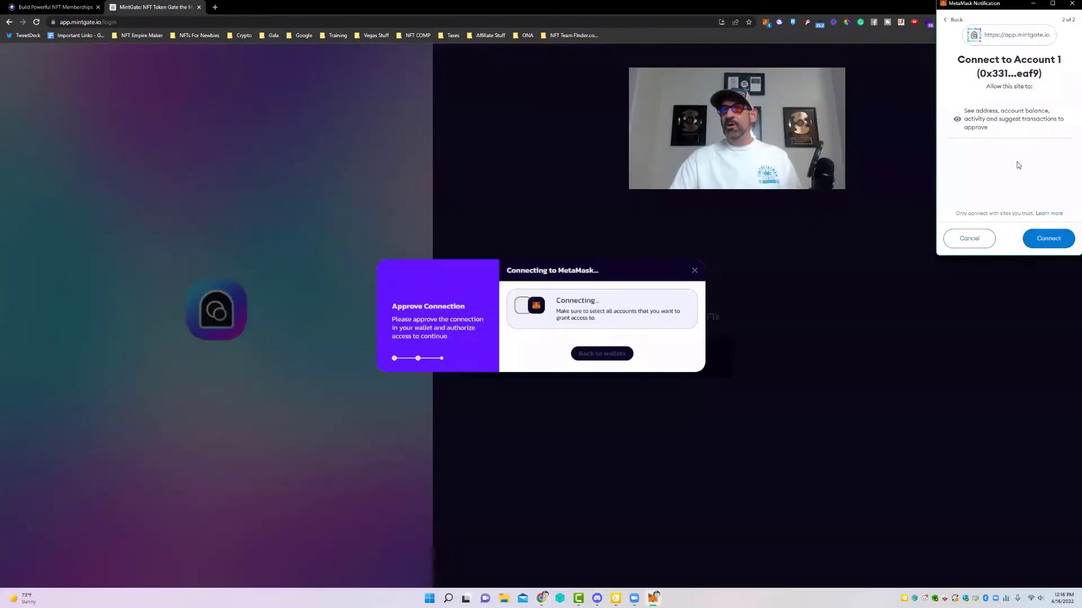
click(1059, 238)
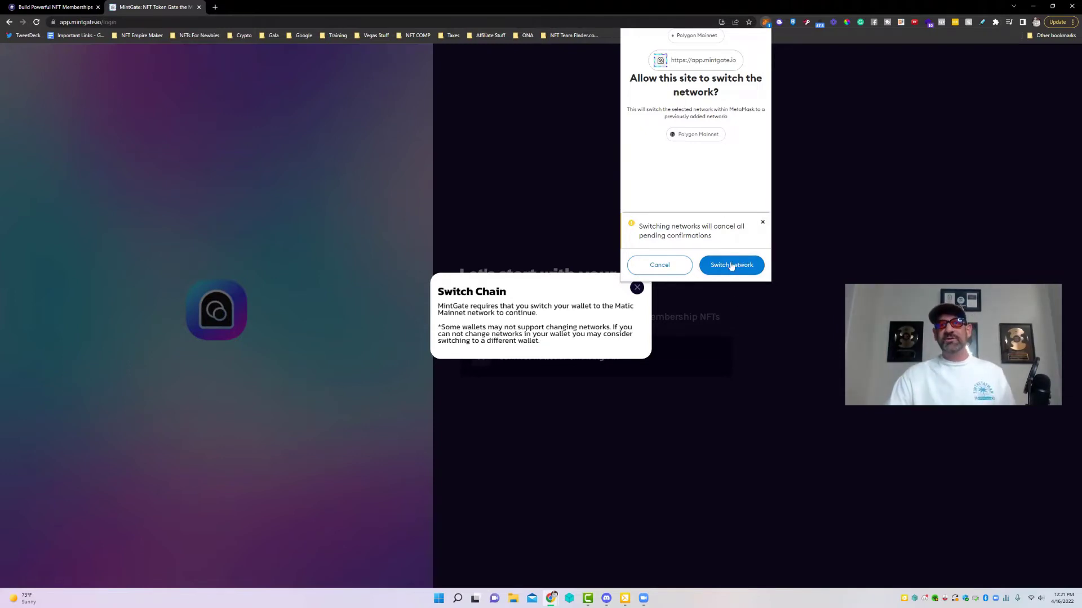
Switch the wallet to Polygon Mainnet, reconnect with MetaMask, and sign the login request.
click(732, 265)
click(904, 150)
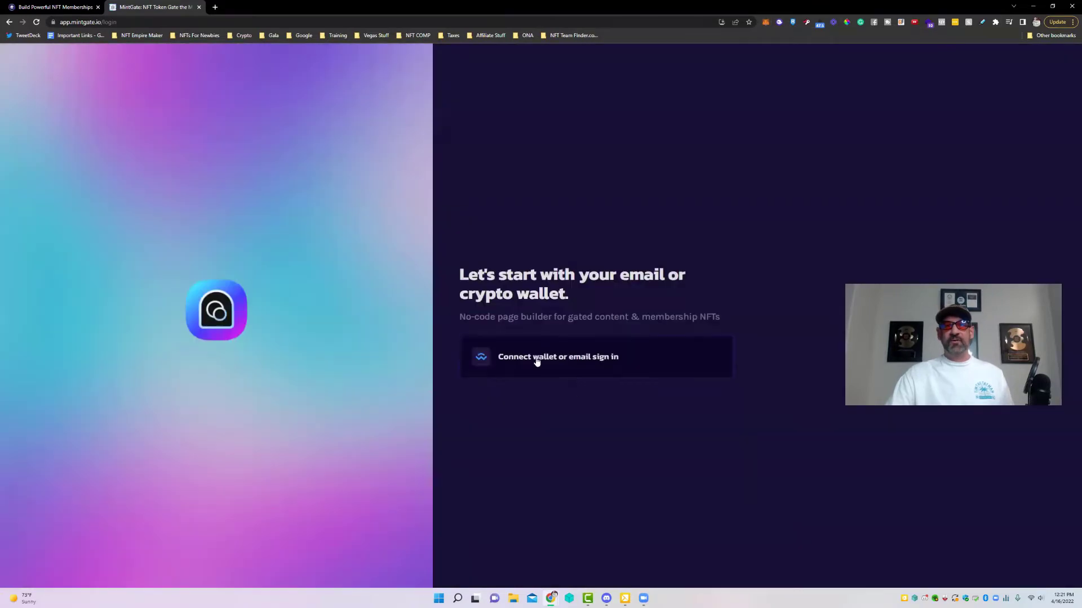
click(567, 362)
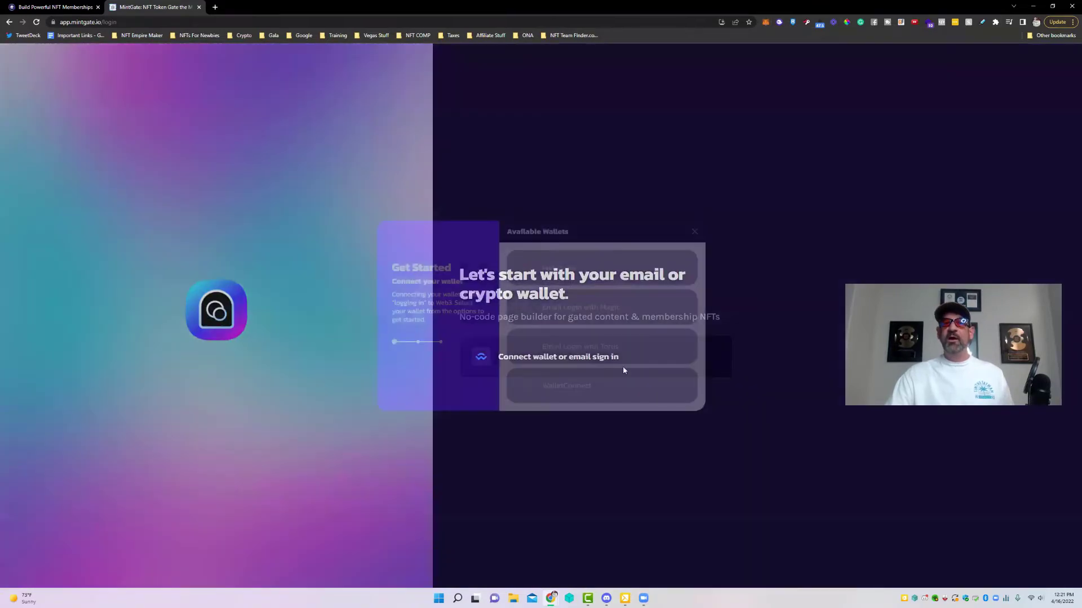
click(564, 277)
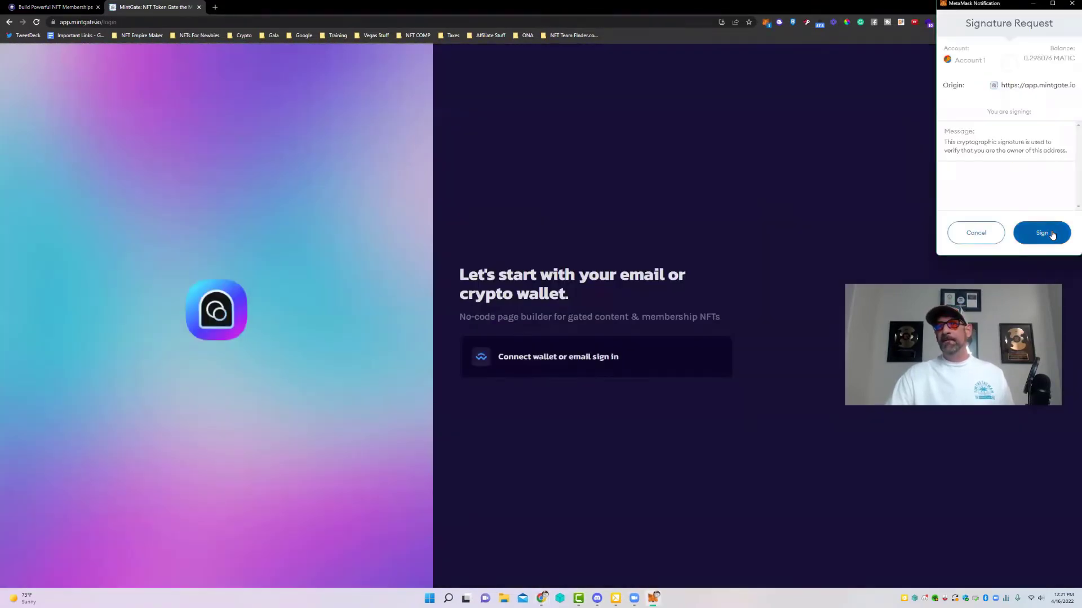
click(1042, 233)
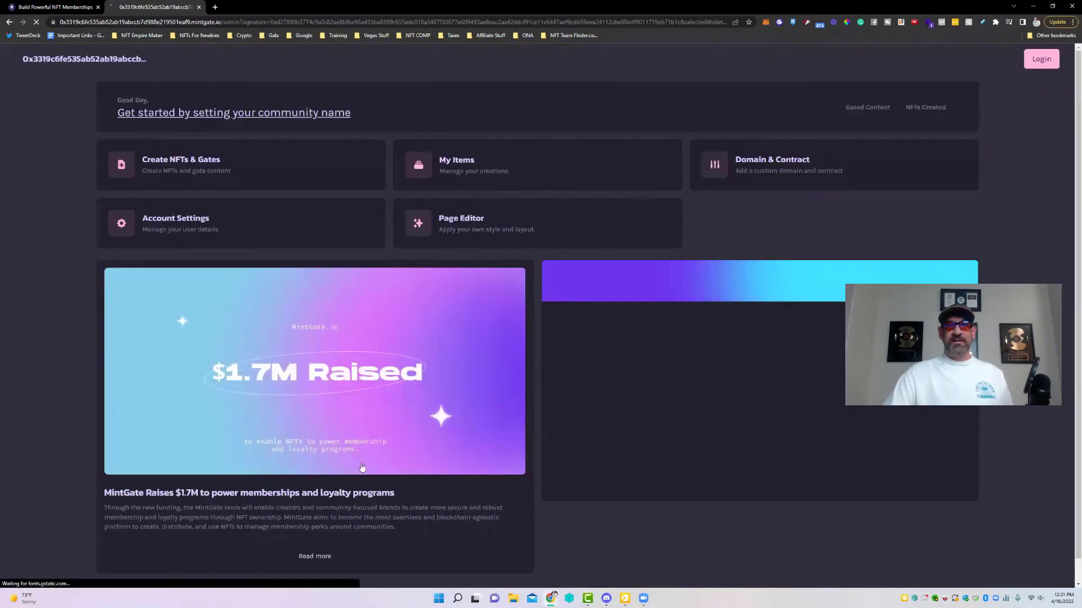
Confirm the account connection and open Create NFTs & Gates from the dashboard.
click(1050, 239)
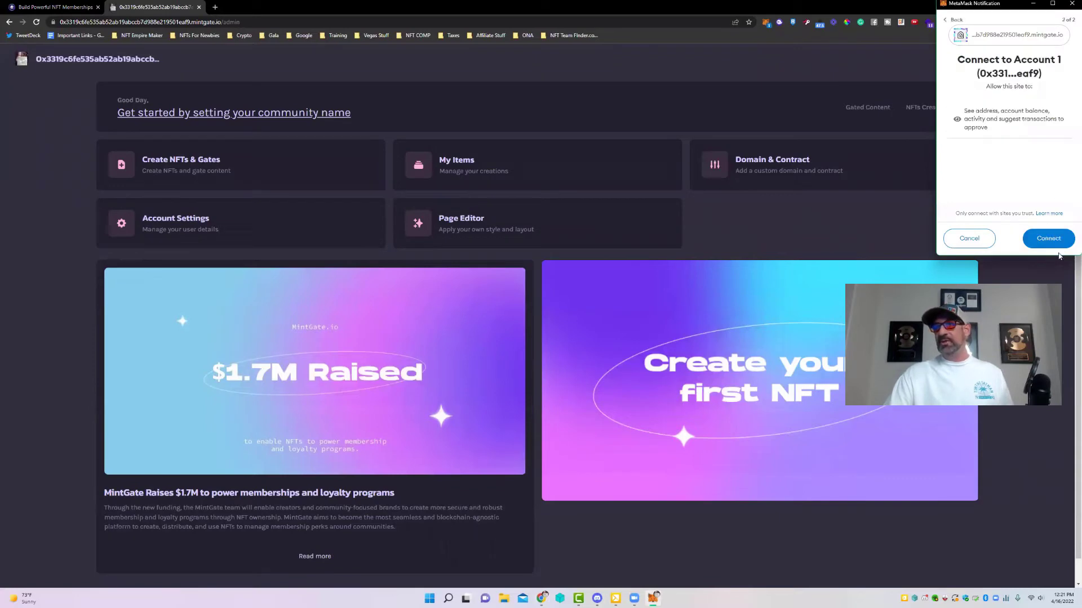
click(1048, 240)
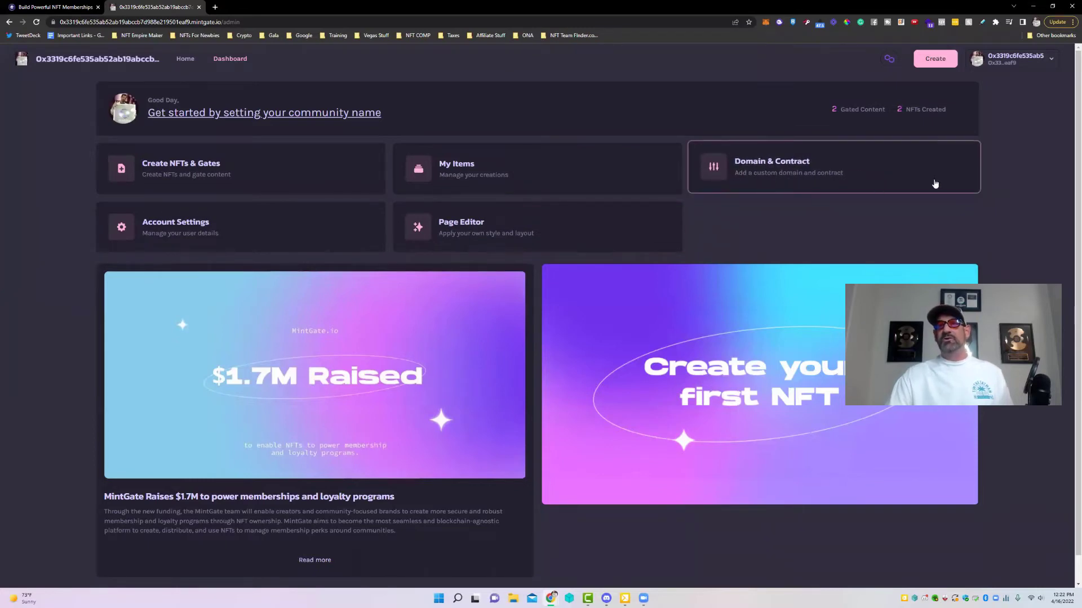
scroll(961, 196, down, 1)
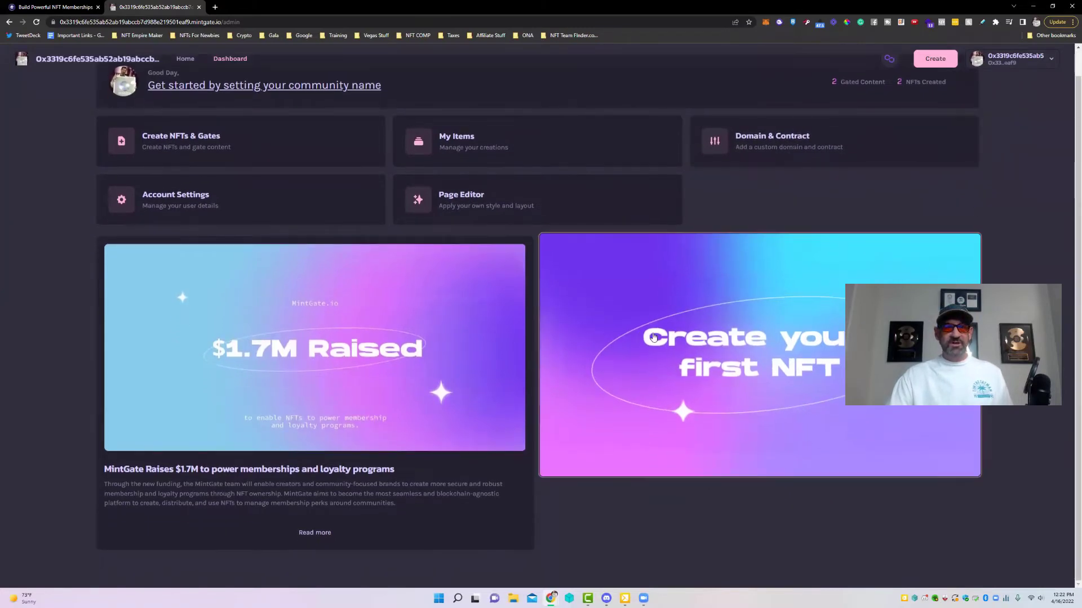
scroll(717, 361, up, 1)
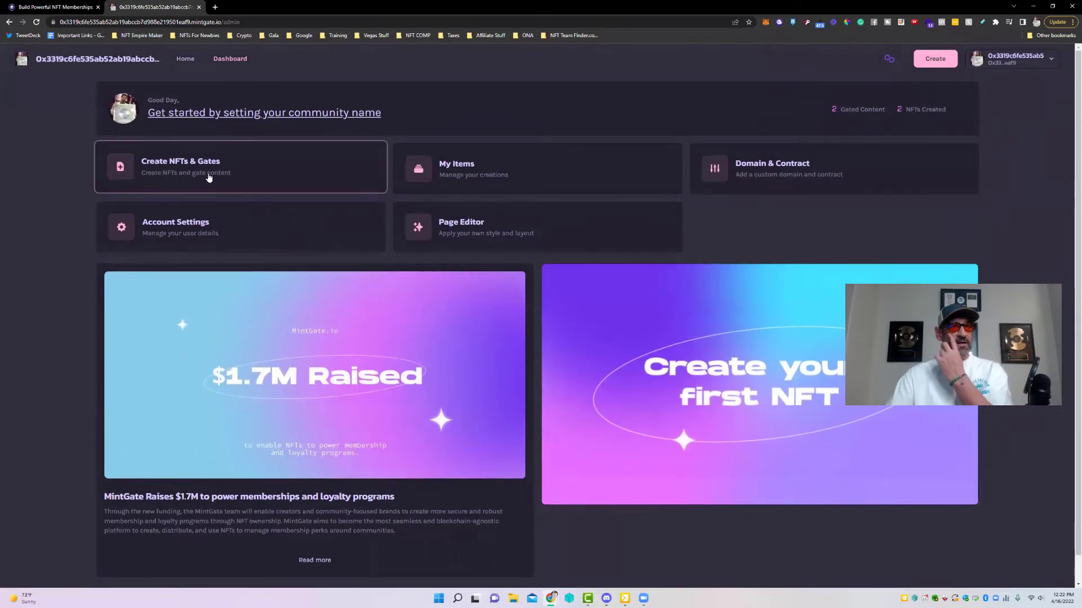
click(186, 166)
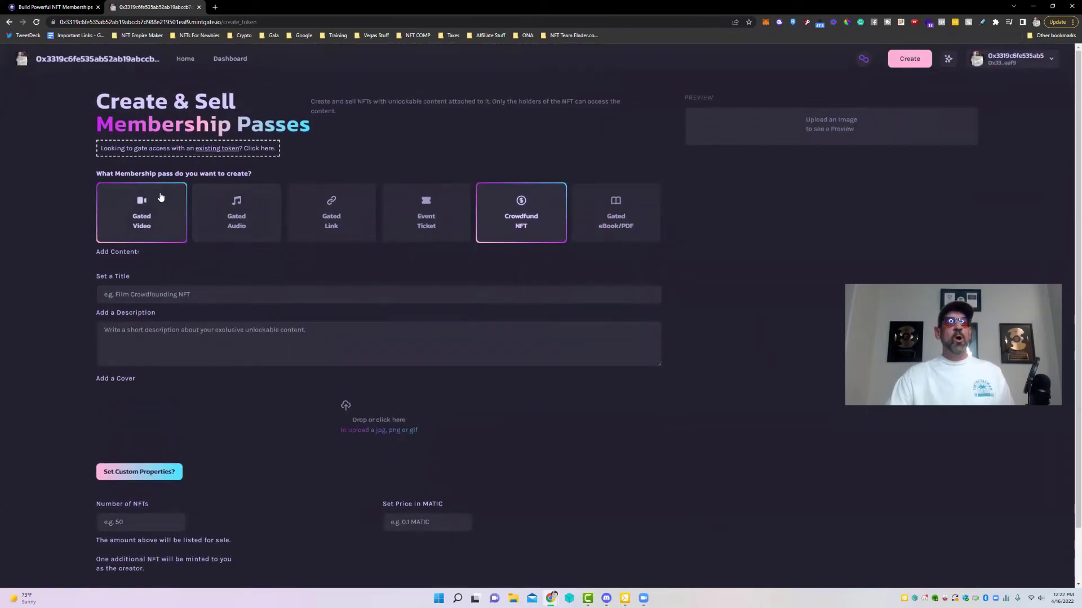
Compare the Gated Audio, Gated Link, Event Ticket and Crowdfund NFT types, then choose Gated Video.
click(152, 229)
click(236, 220)
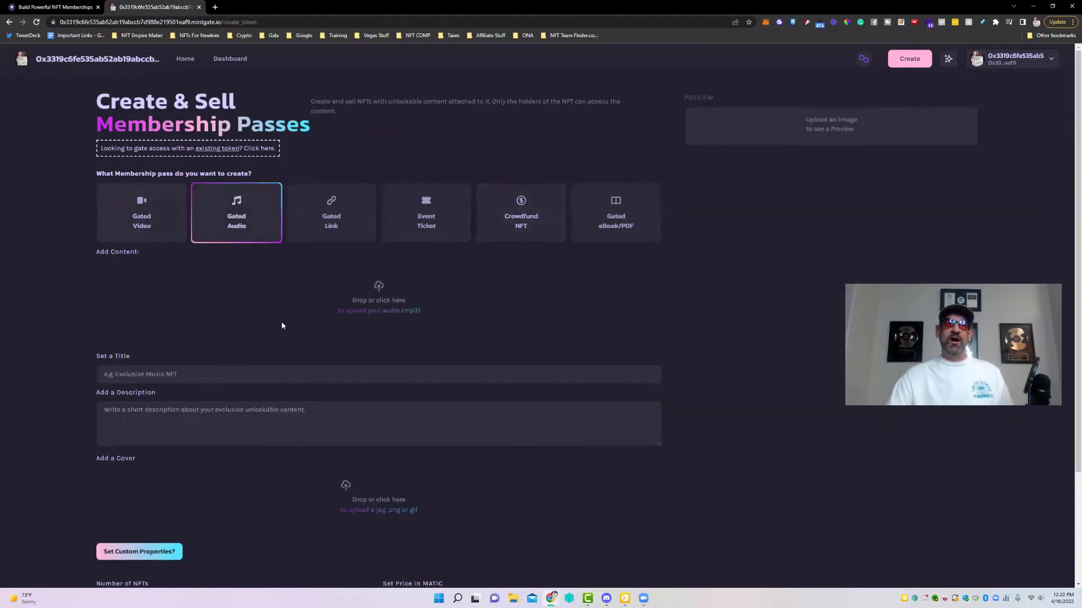
click(353, 221)
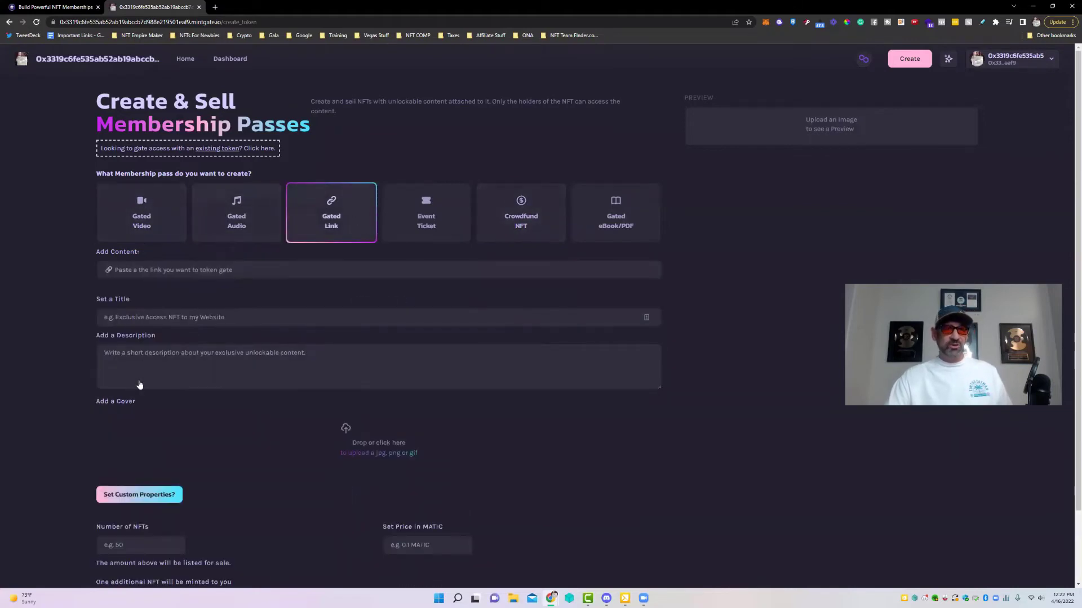
click(426, 220)
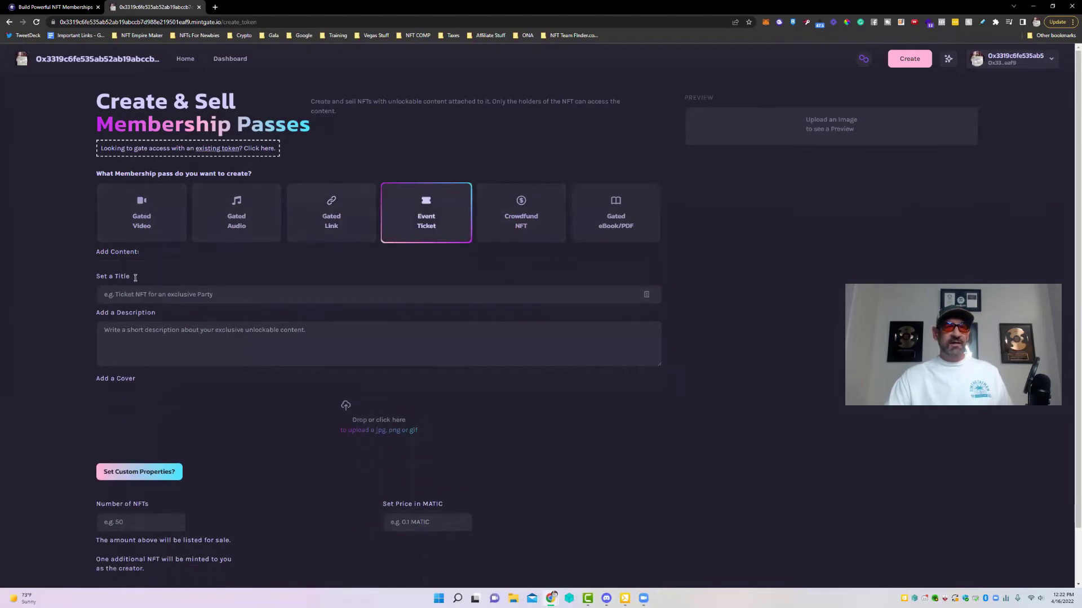
click(524, 221)
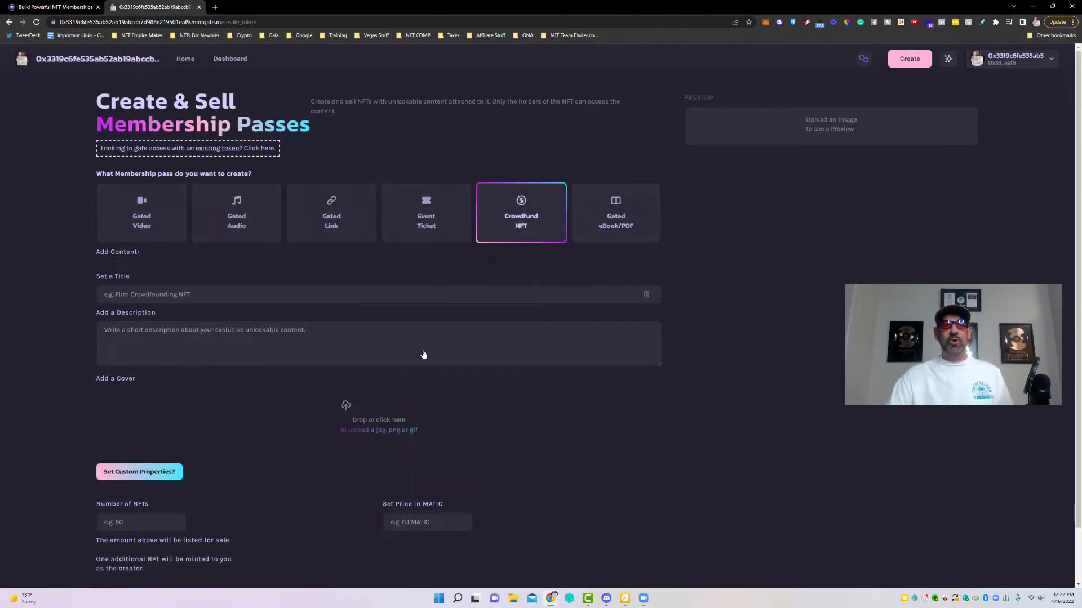
scroll(422, 355, down, 1)
scroll(494, 335, up, 1)
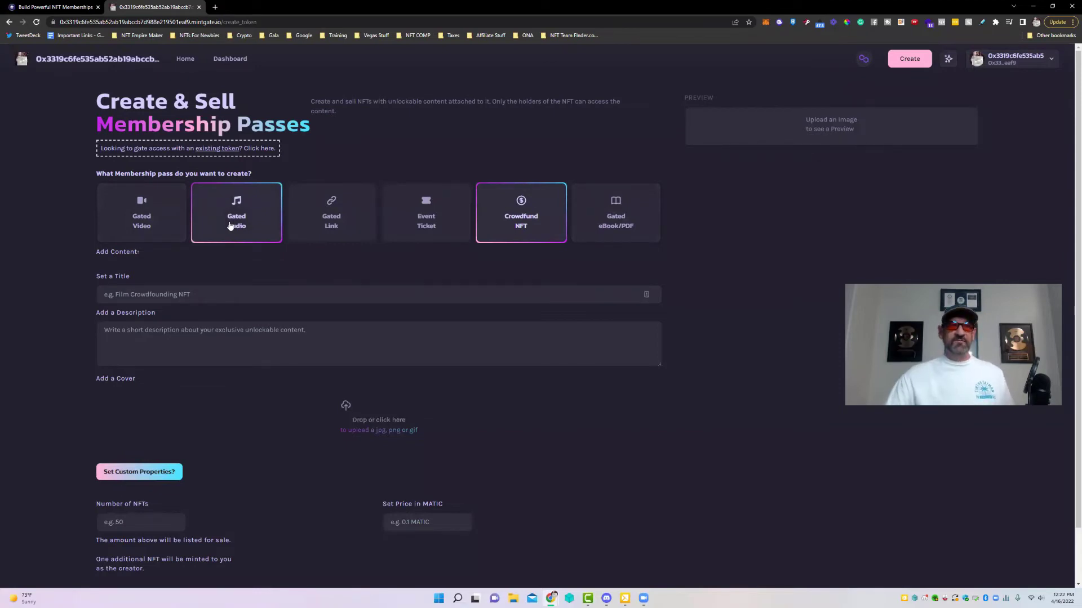
click(125, 232)
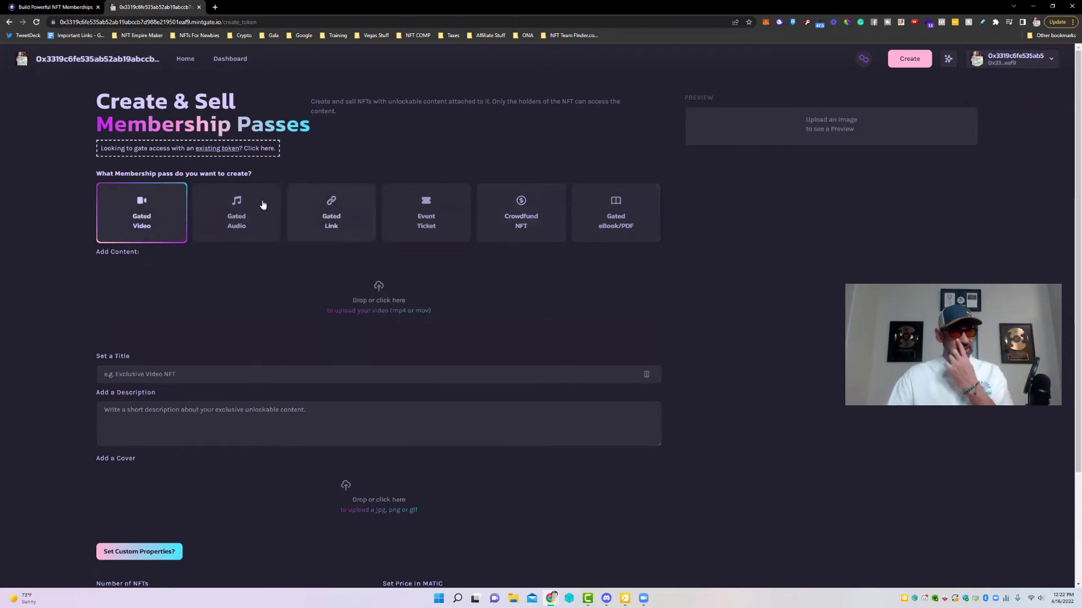
Upload video1122120478.mp4 from Desktop > YouTube > Raw > NFT Drop with Rev Share.
click(370, 295)
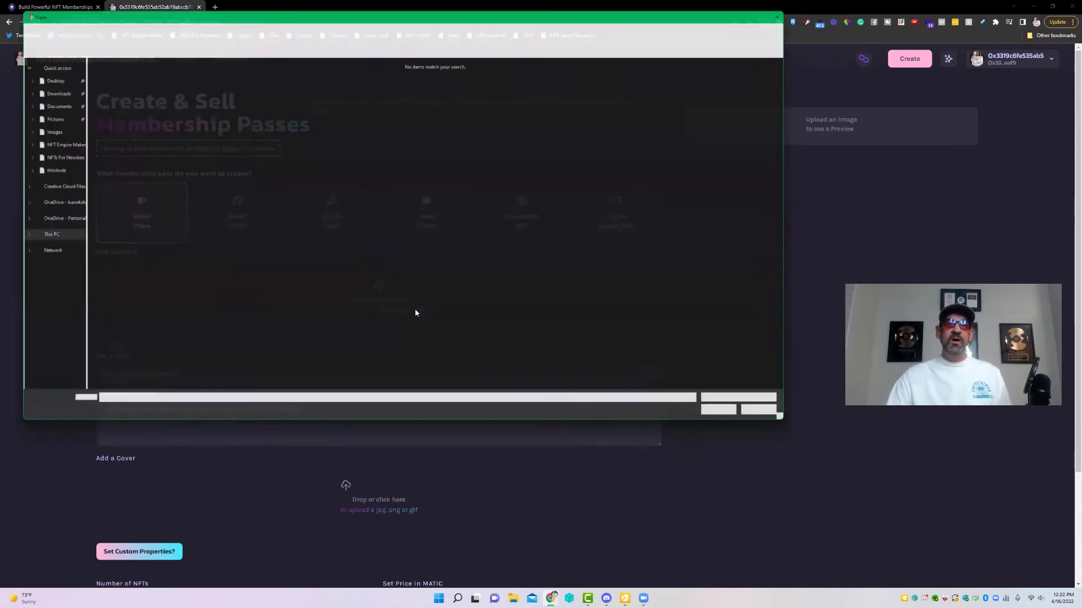
click(116, 24)
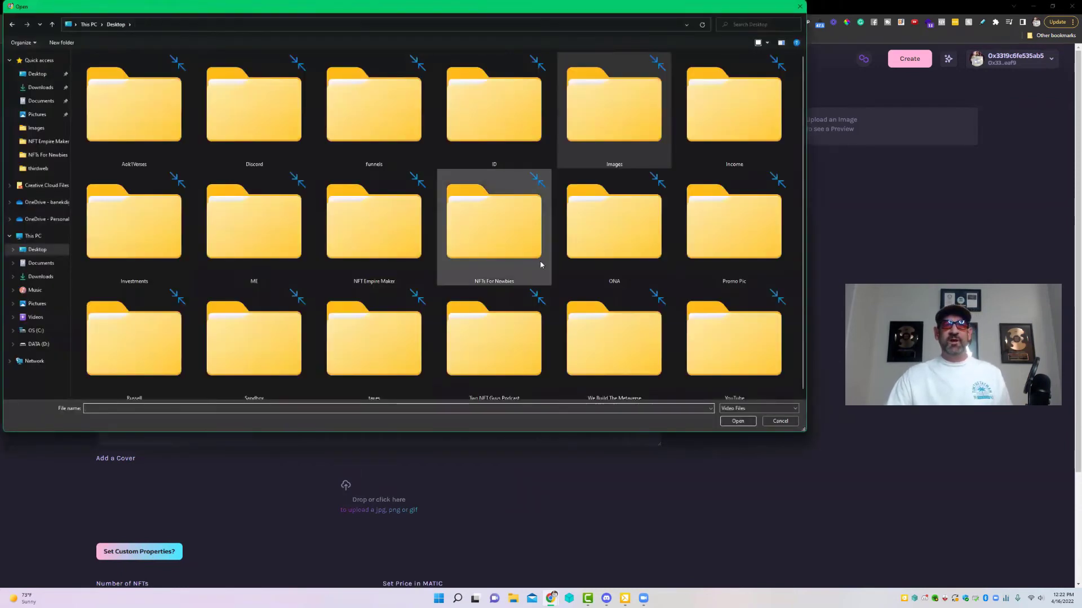
double_click(757, 315)
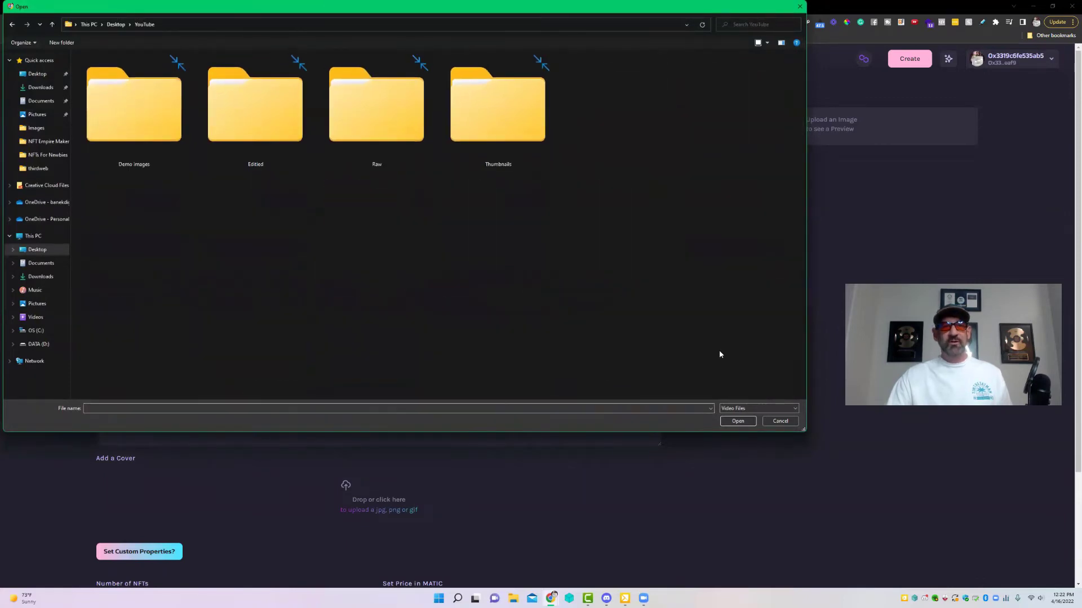
double_click(380, 125)
double_click(185, 174)
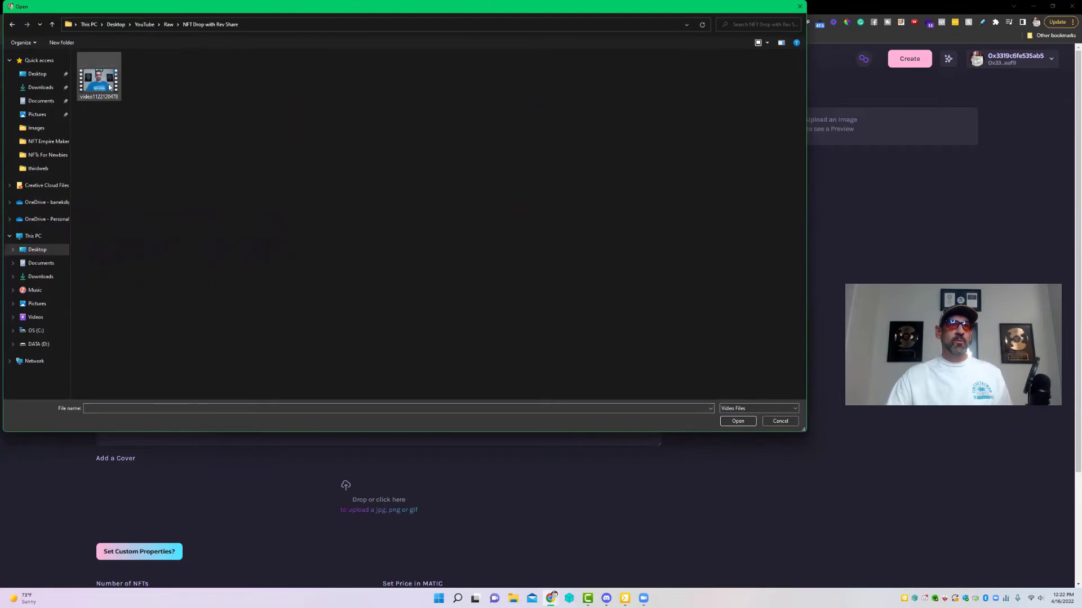
double_click(96, 82)
scroll(732, 372, down, 3)
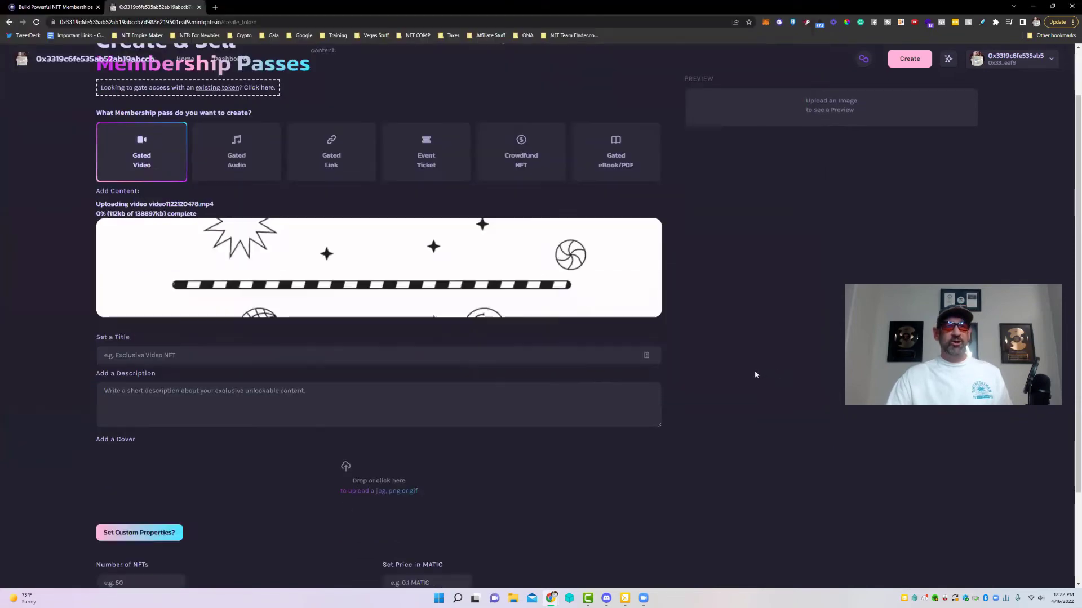
Title the pass 'Video', leave the description empty, and start choosing a cover image.
click(135, 233)
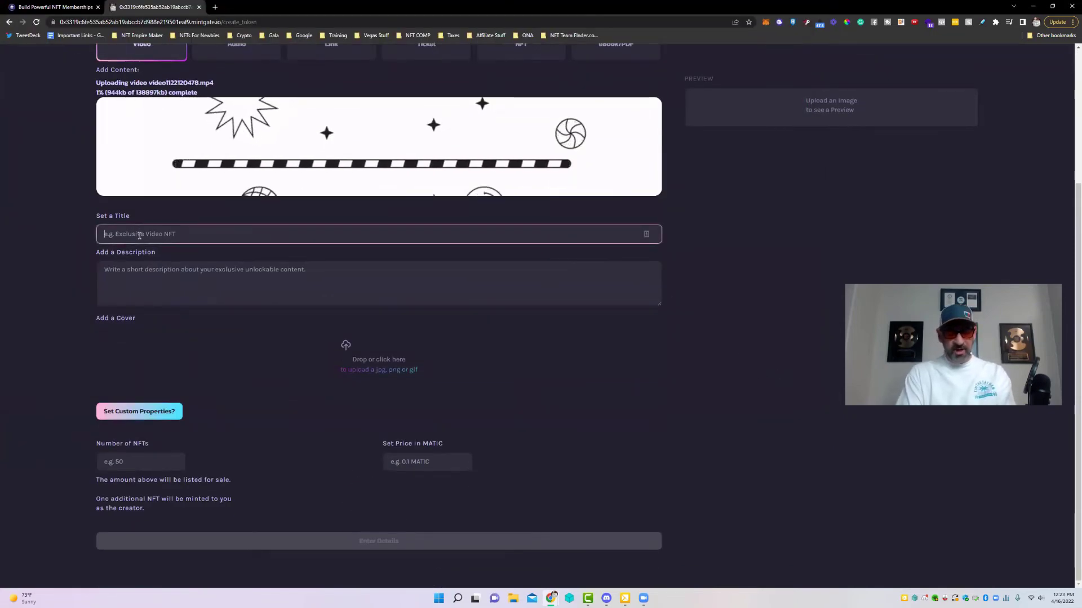
text(Video)
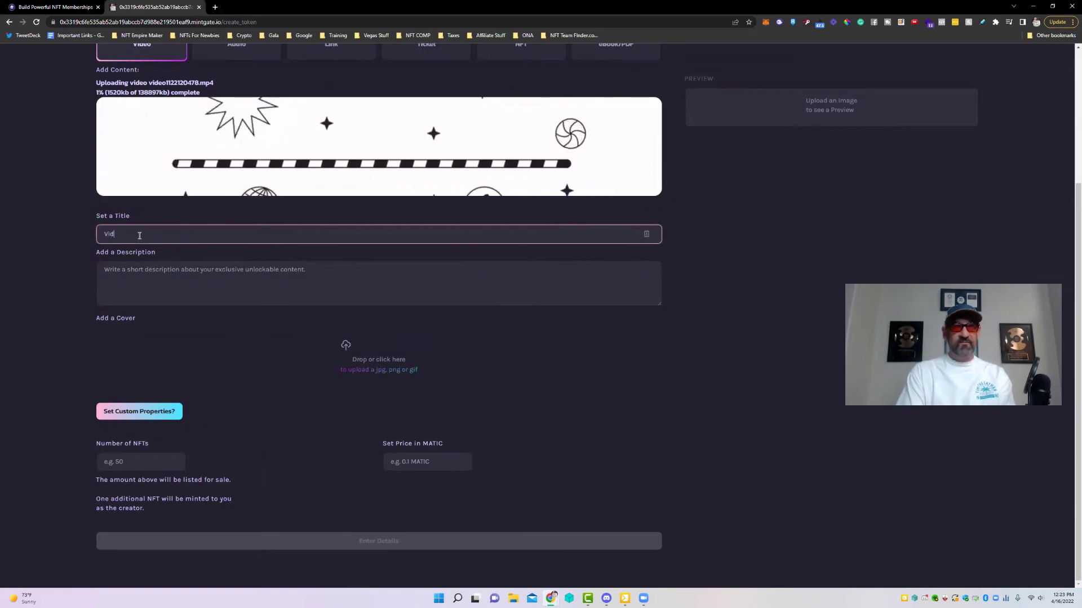
click(163, 276)
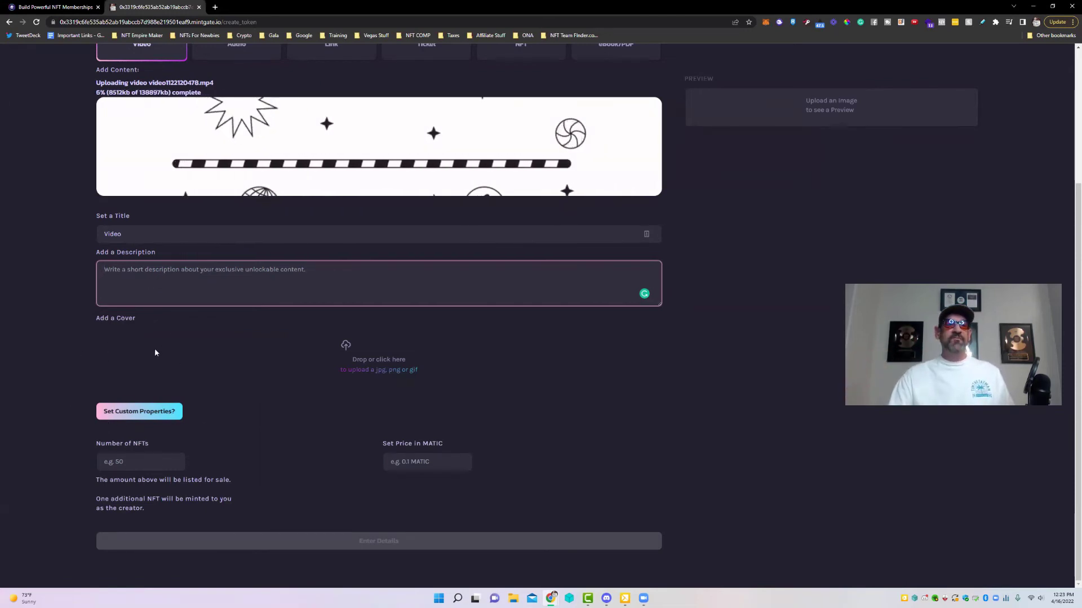
click(398, 368)
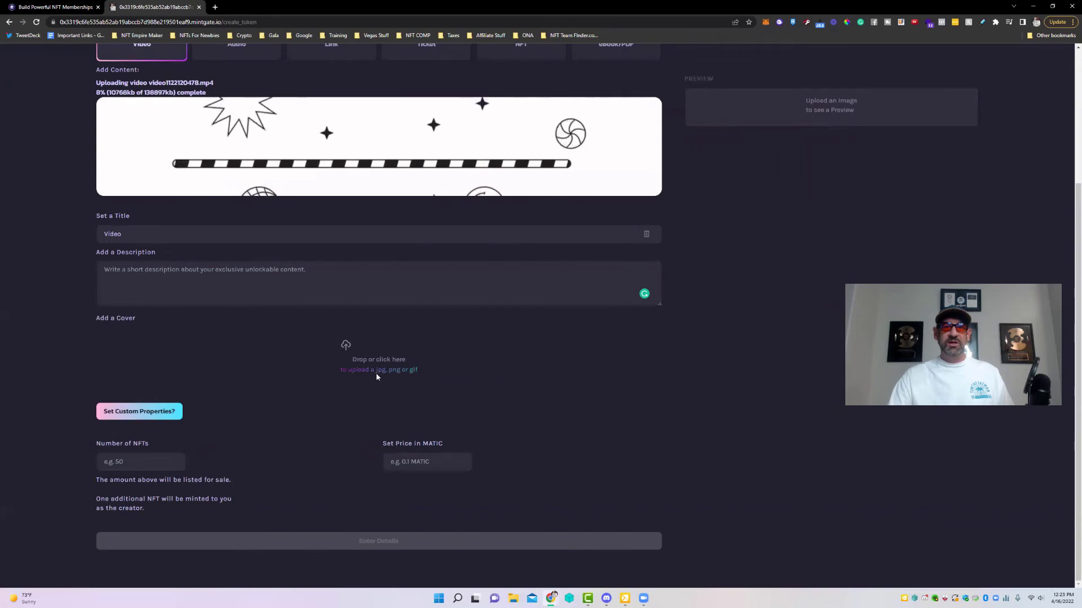
click(408, 371)
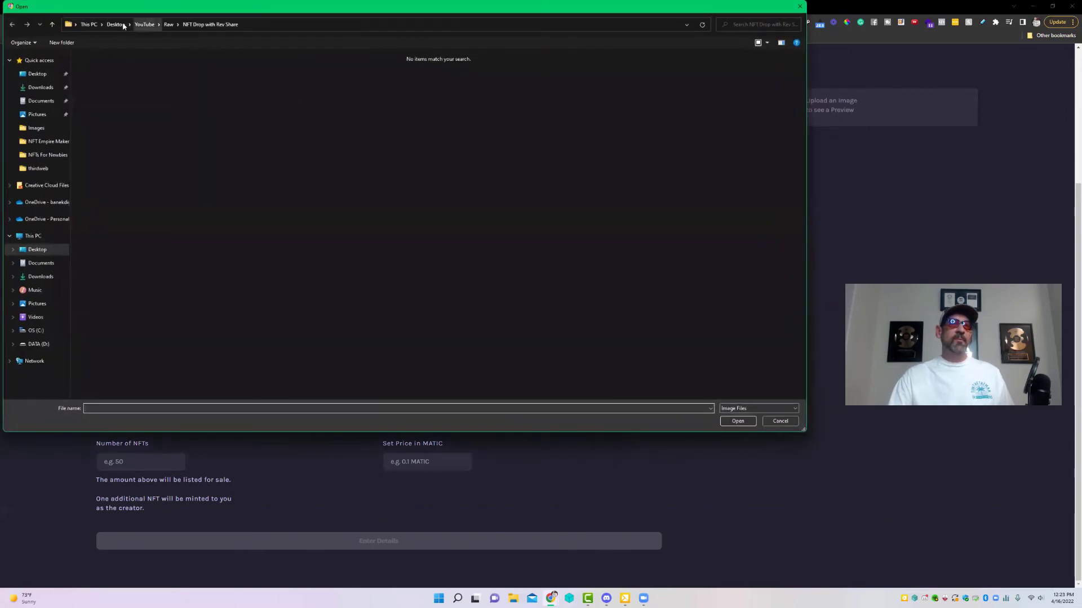
Pick image E from Desktop > NFT Empire Maker as the pass cover.
click(123, 25)
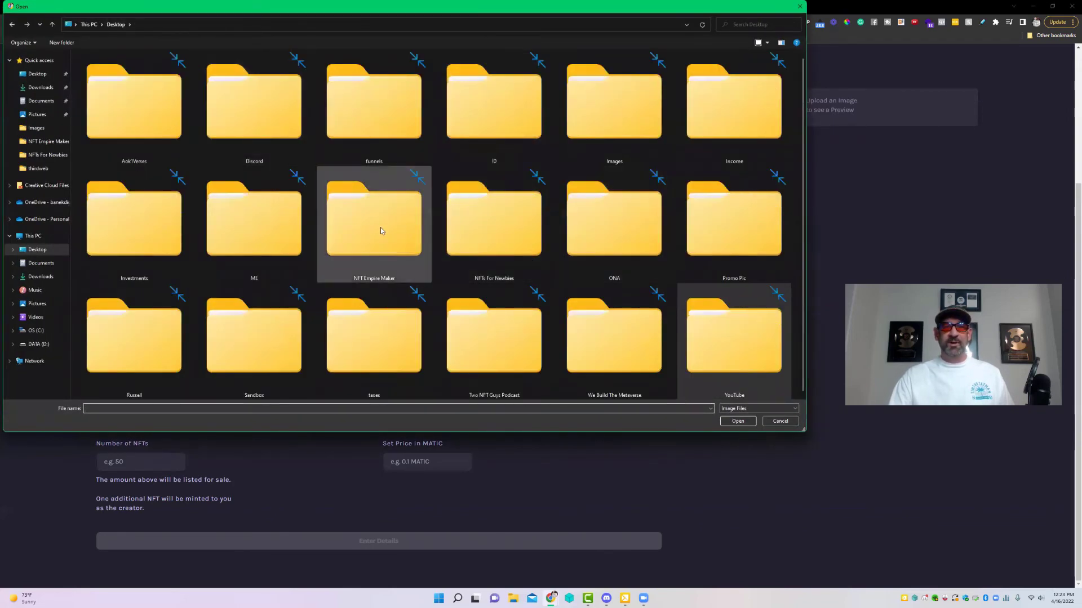
double_click(380, 231)
double_click(687, 76)
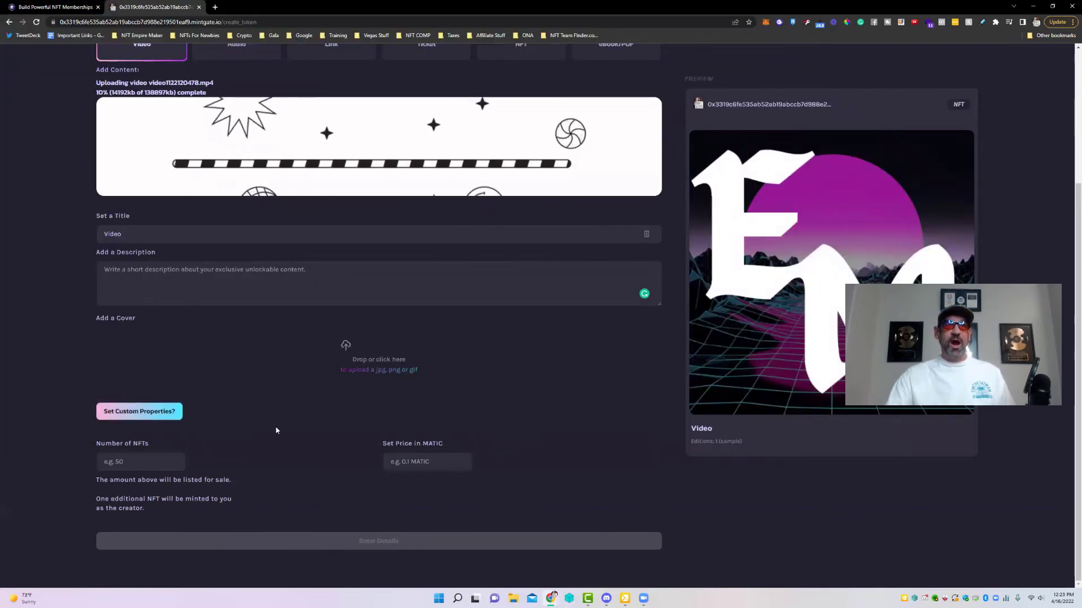
right_click(310, 423)
click(615, 422)
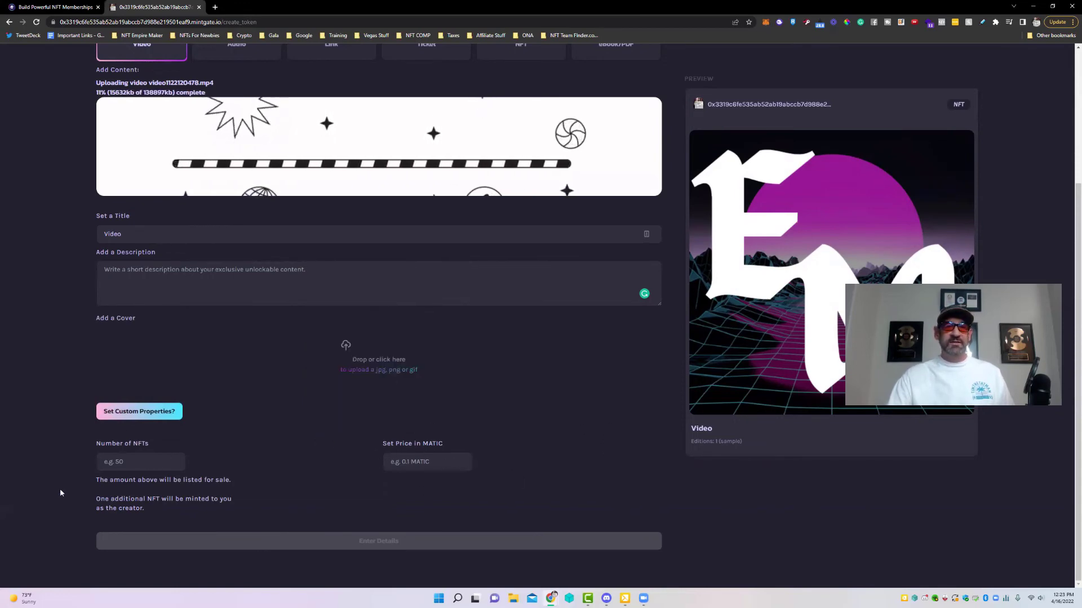
scroll(507, 451, up, 3)
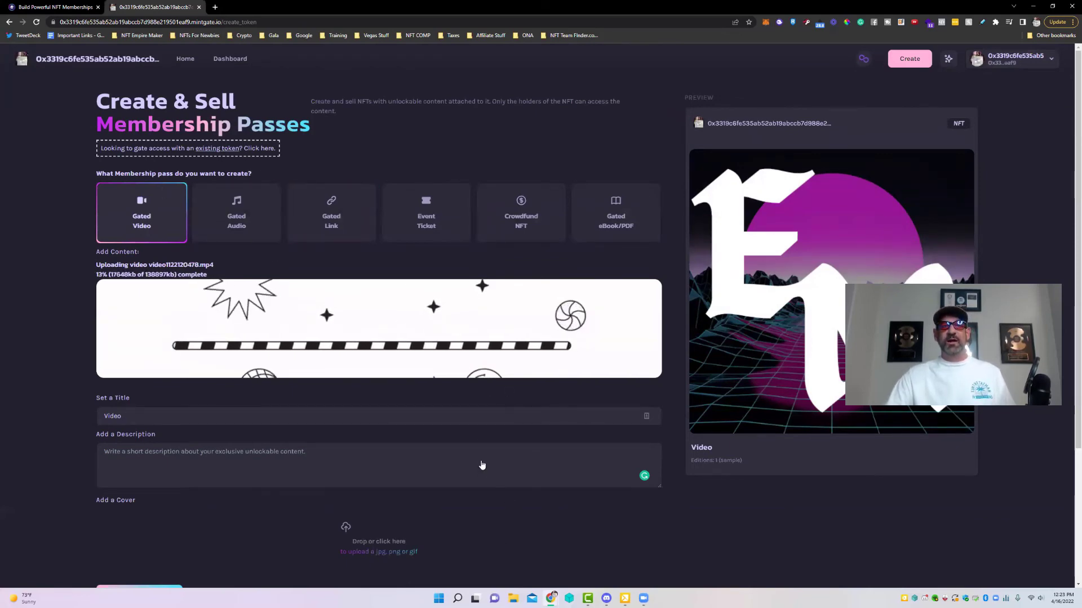
scroll(482, 465, down, 3)
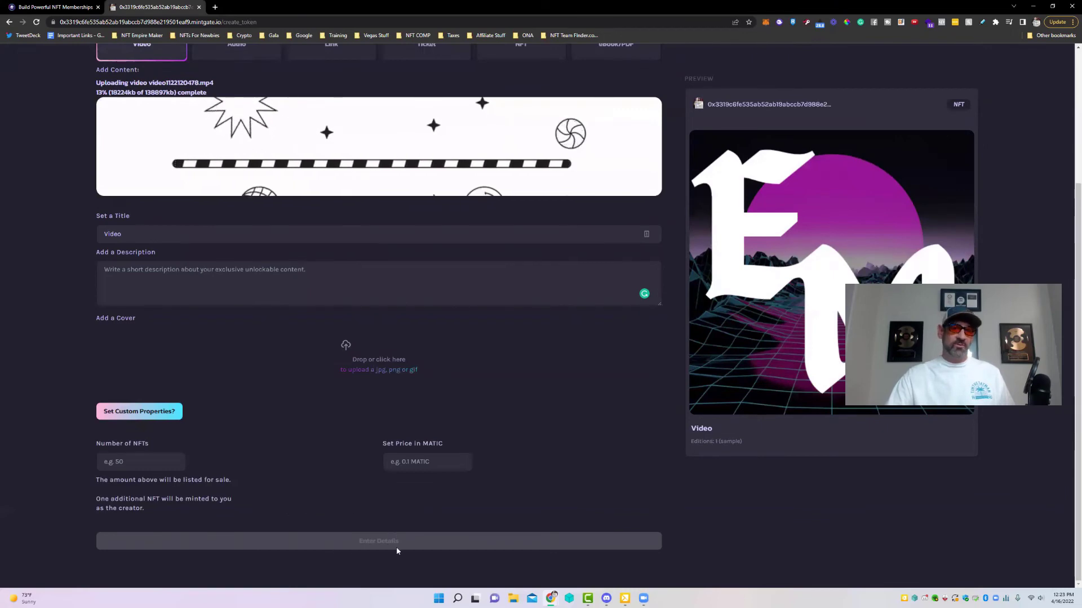
scroll(550, 502, up, 2)
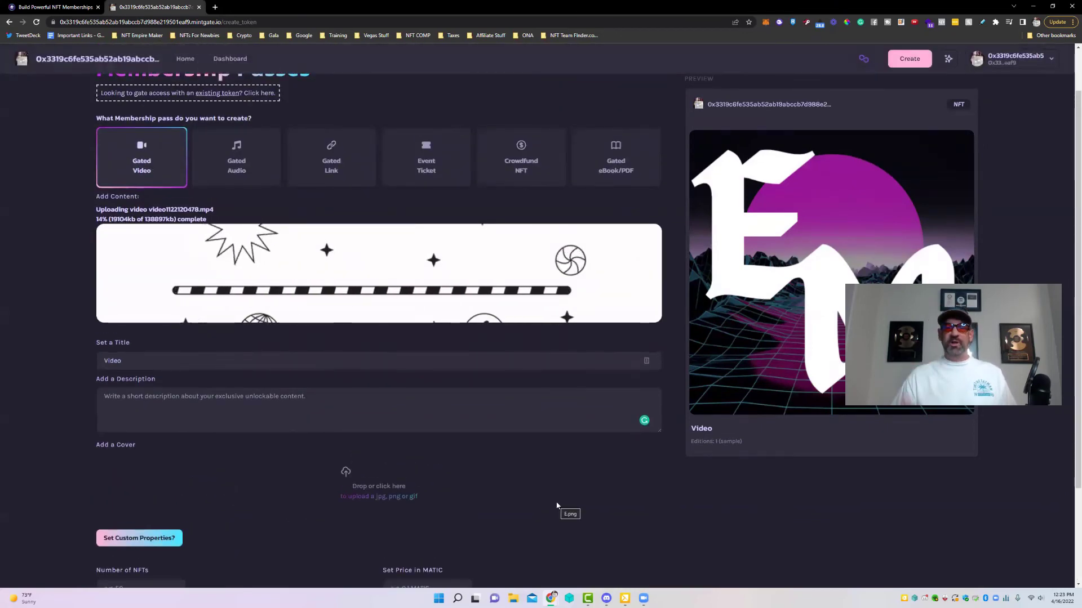